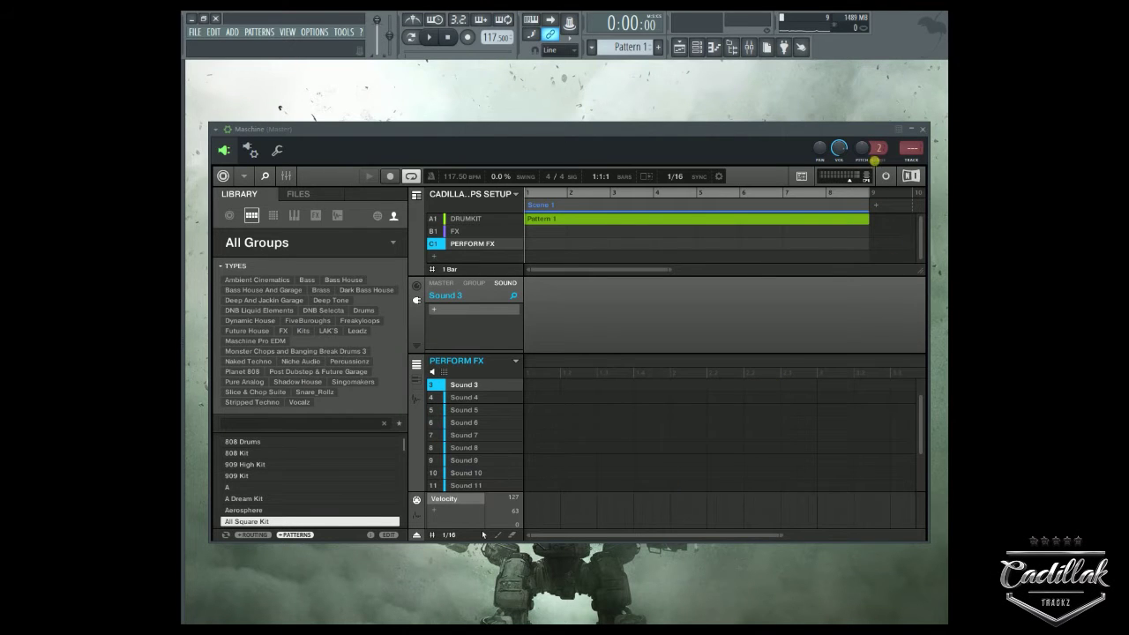
Collapse the Maschine window and inspect the mixer's track layout alongside the Channel rack's channels
left_click(912, 128)
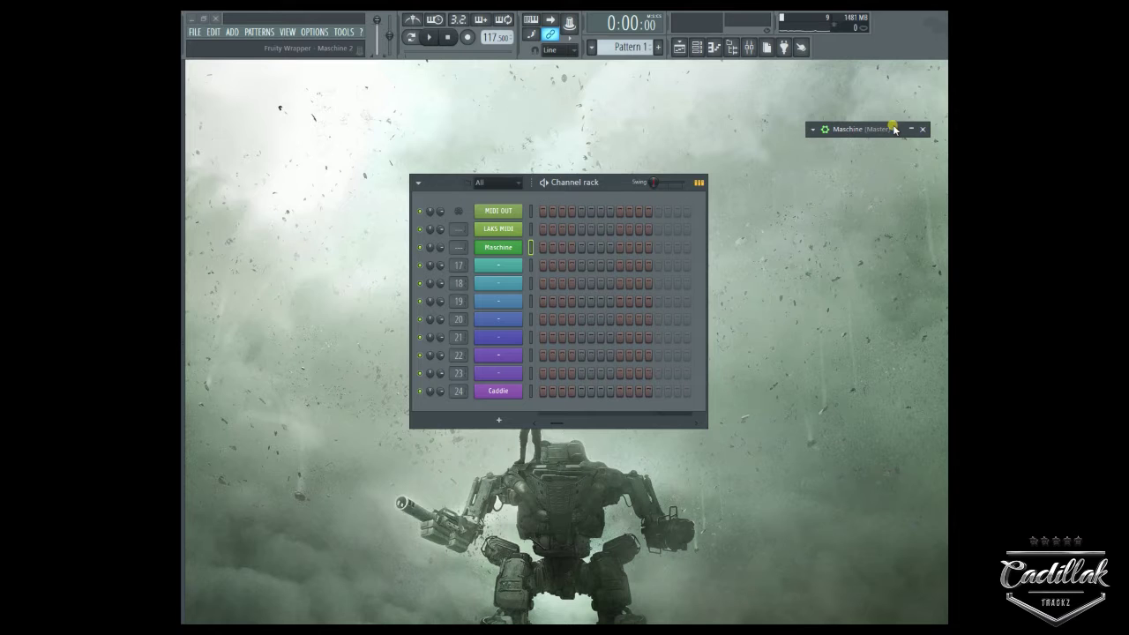
left_click_drag(897, 130, 674, 140)
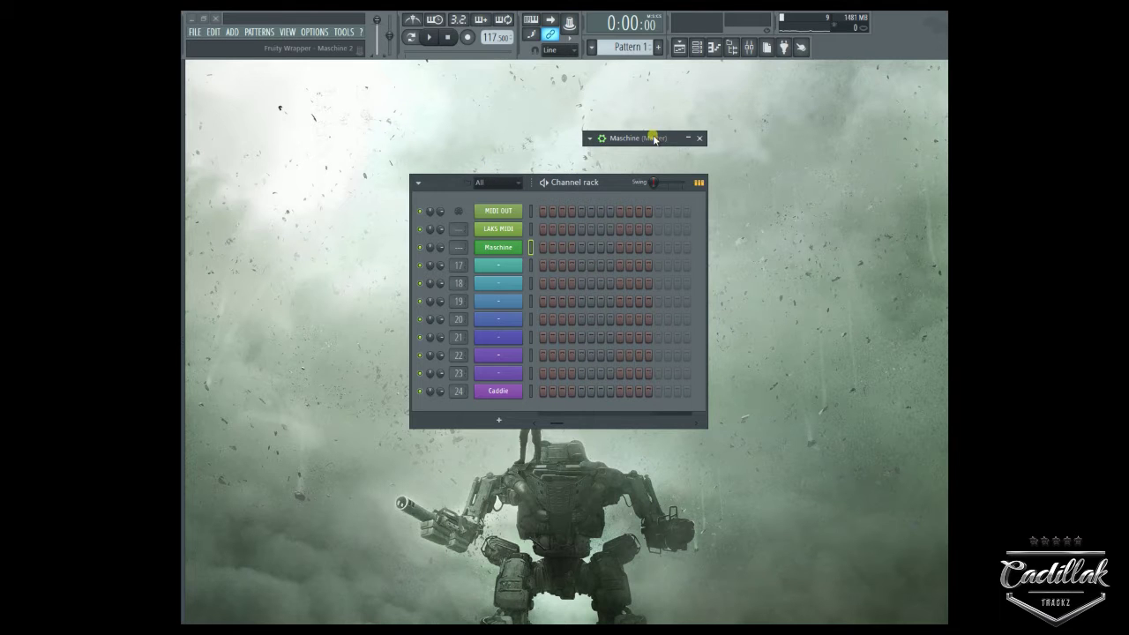
left_click(749, 47)
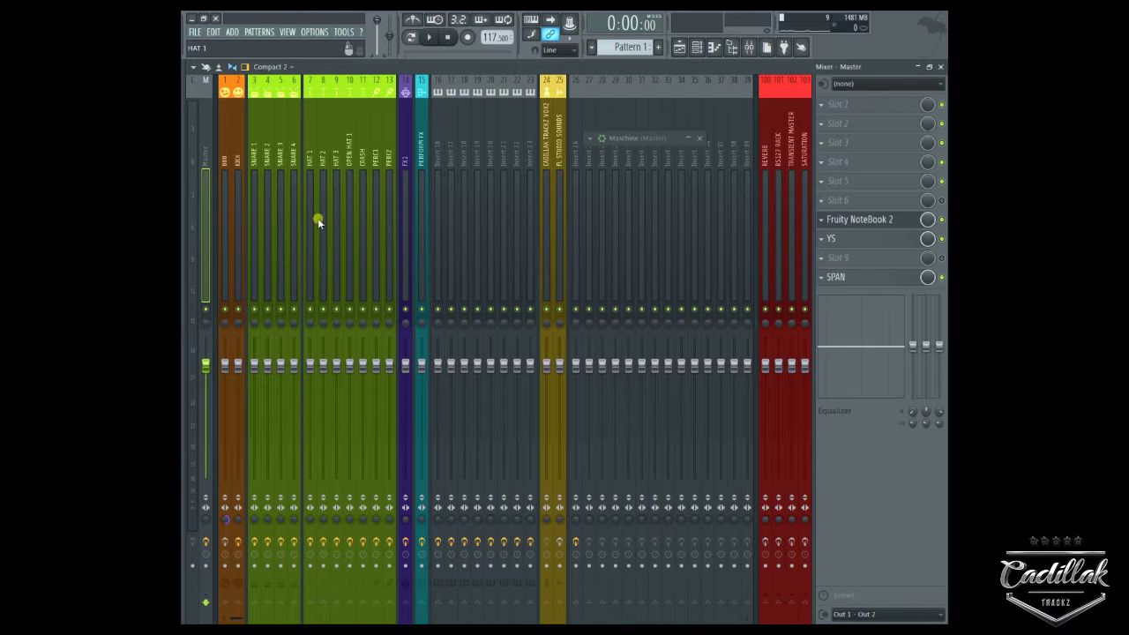
left_click(941, 66)
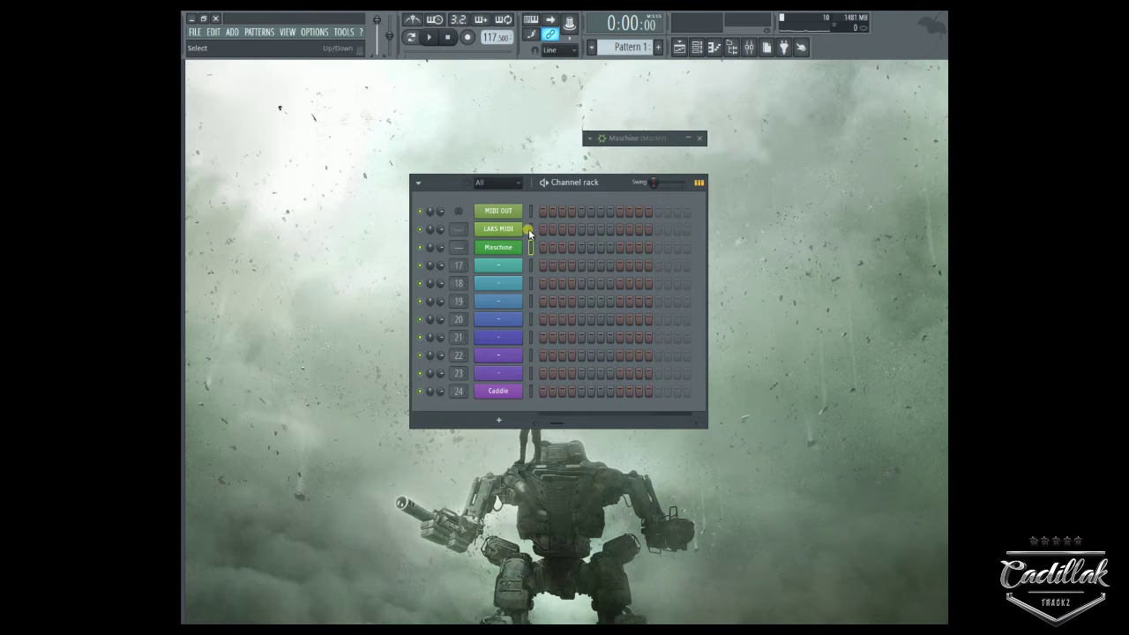
left_click(748, 47)
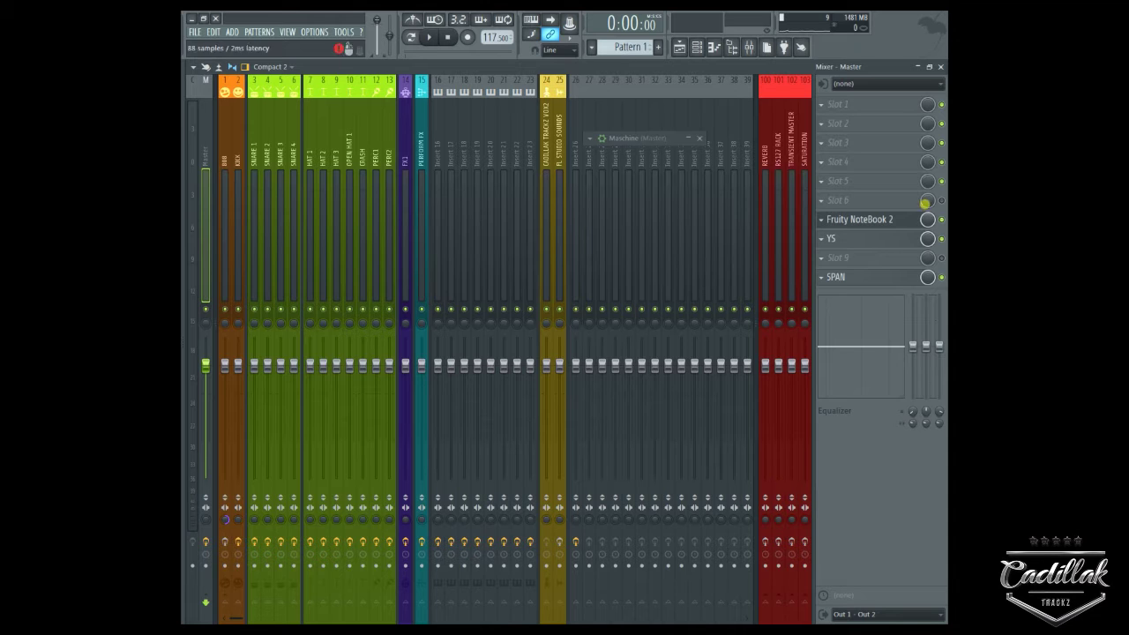
left_click(940, 67)
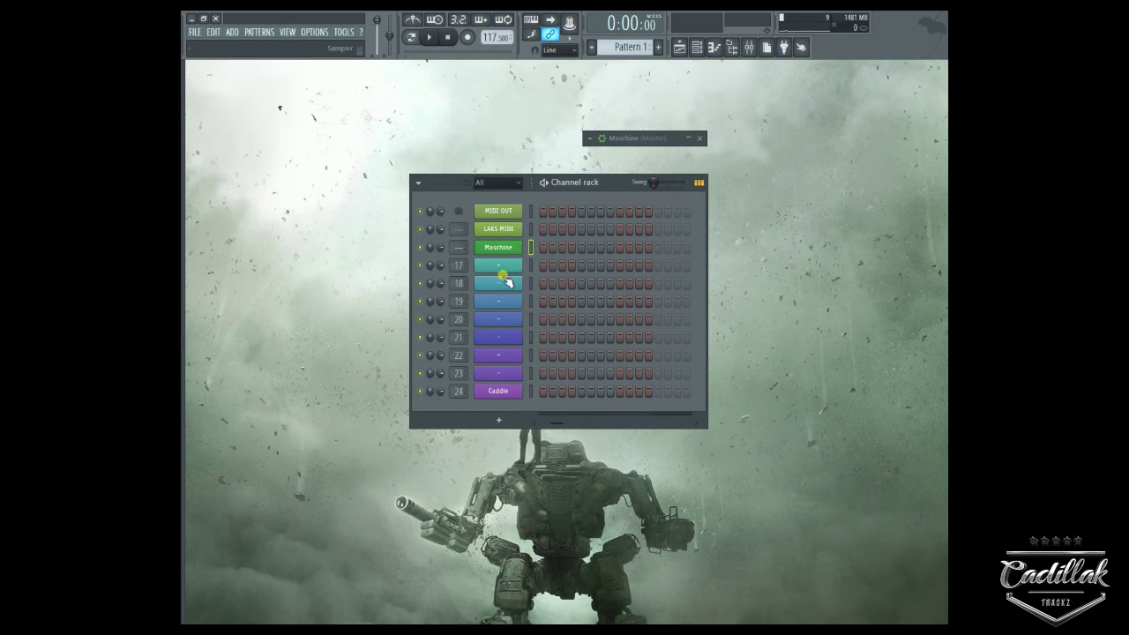
Close the Maschine window and arrange the Channel rack over the open mixer
left_click_drag(446, 181, 449, 220)
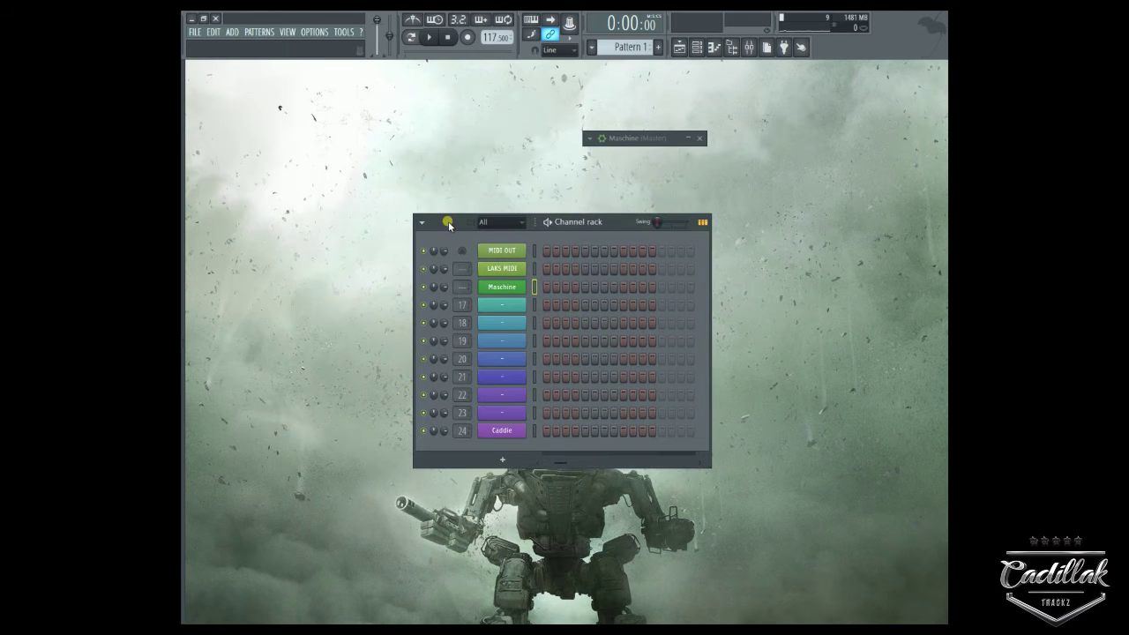
left_click(700, 139)
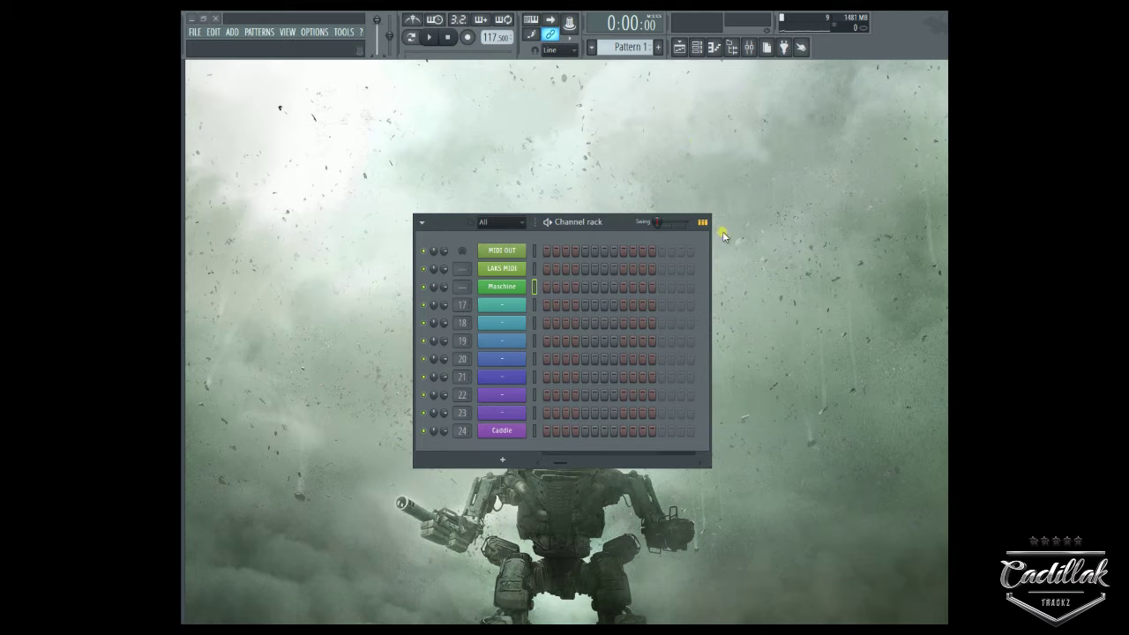
left_click_drag(448, 236, 451, 140)
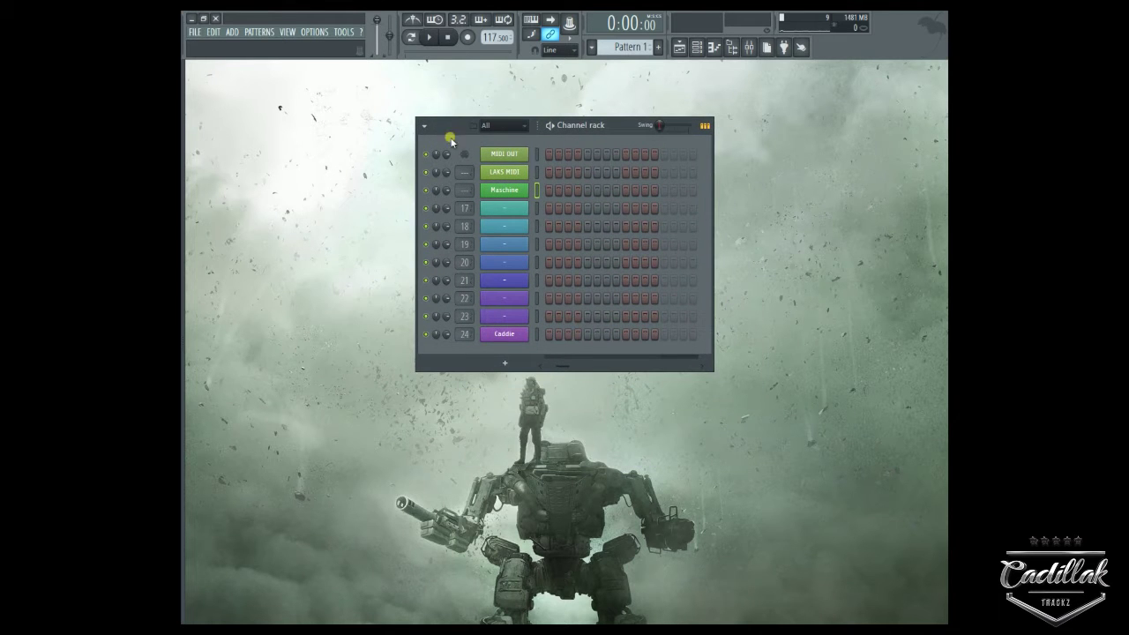
left_click(749, 47)
left_click(697, 47)
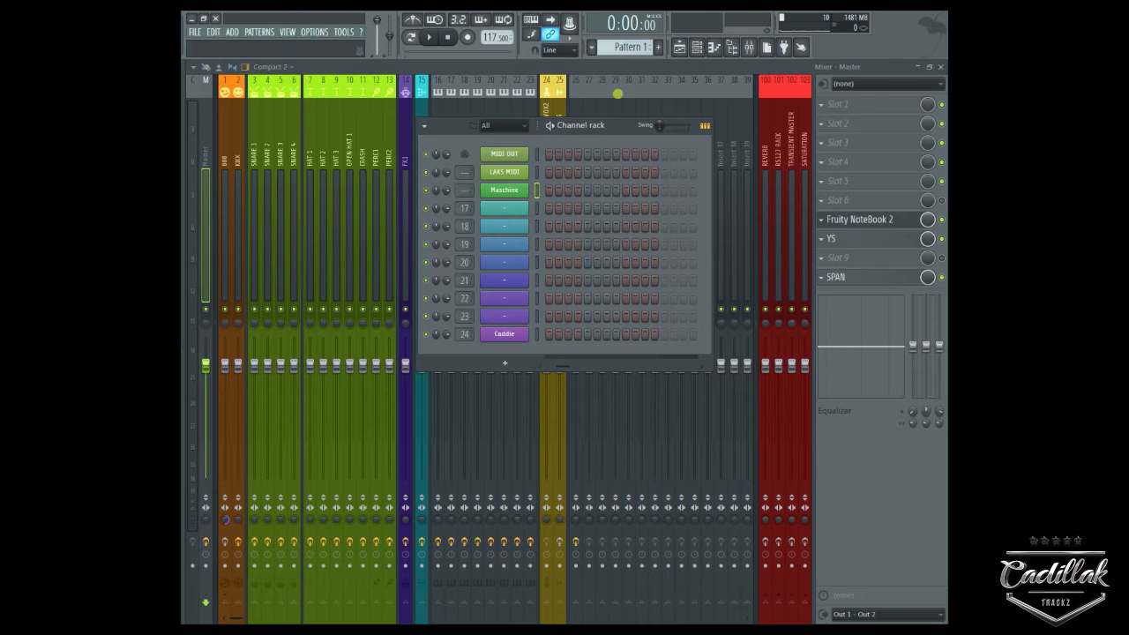
Open the Maschine channel's plugin in its mixer view, hide the browser, and examine the PERFORM FX group's sound outputs
left_click(501, 190)
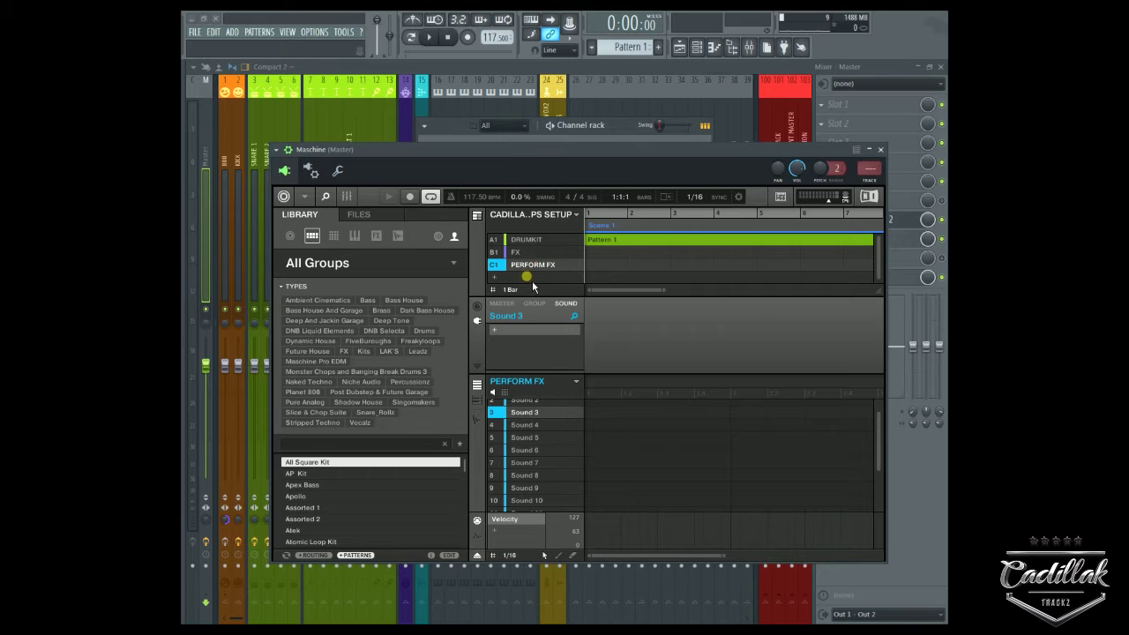
left_click(348, 197)
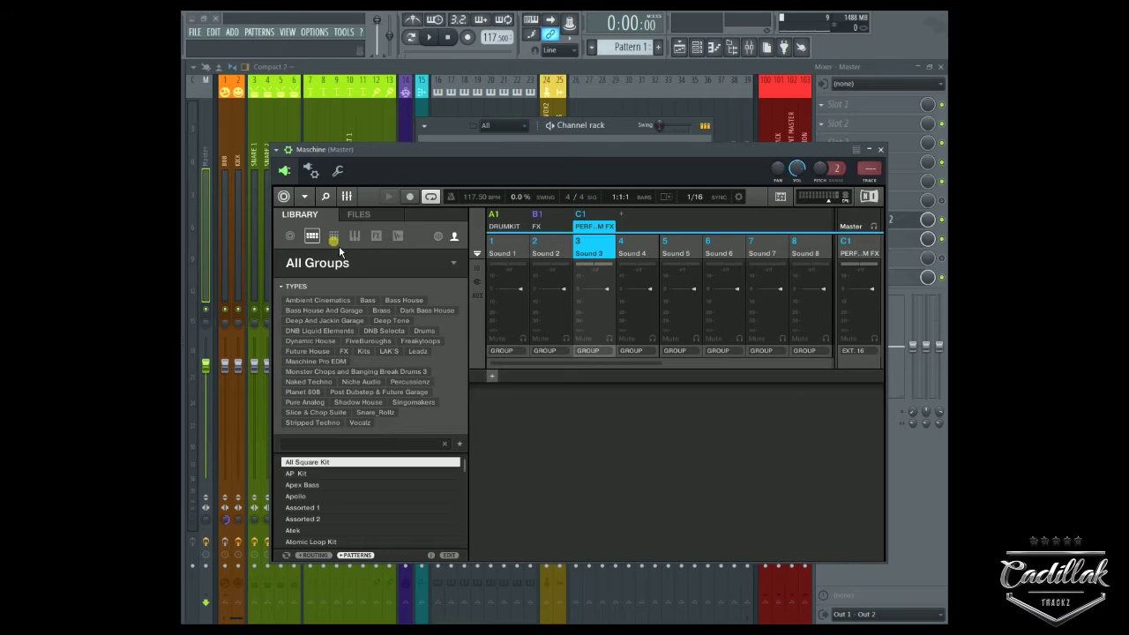
key("ctrl+f")
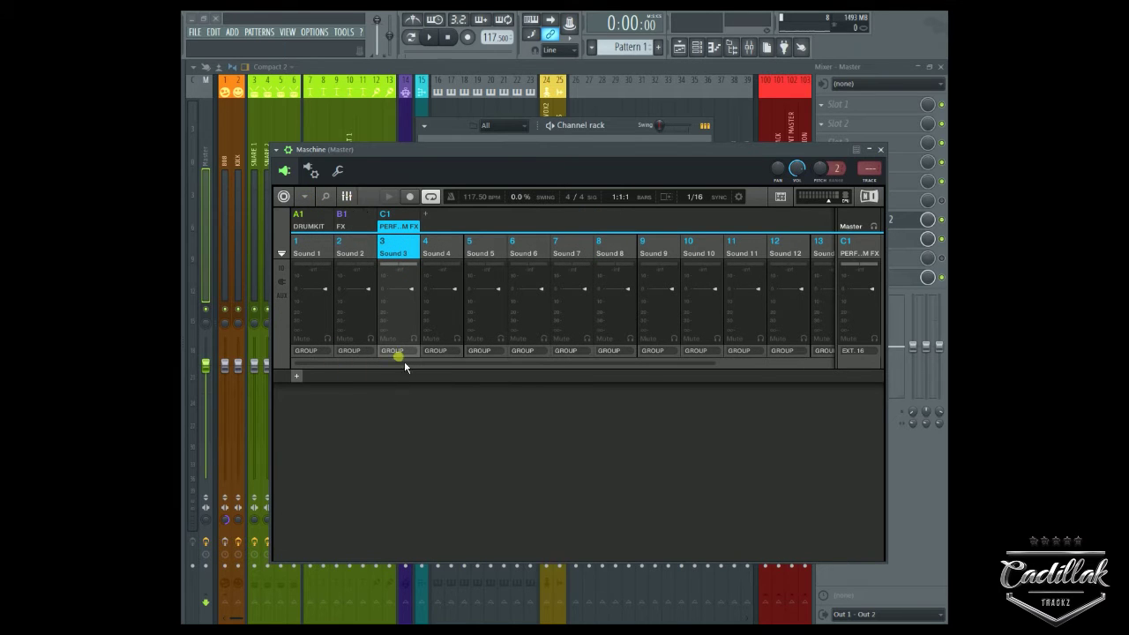
left_click_drag(419, 363, 531, 365)
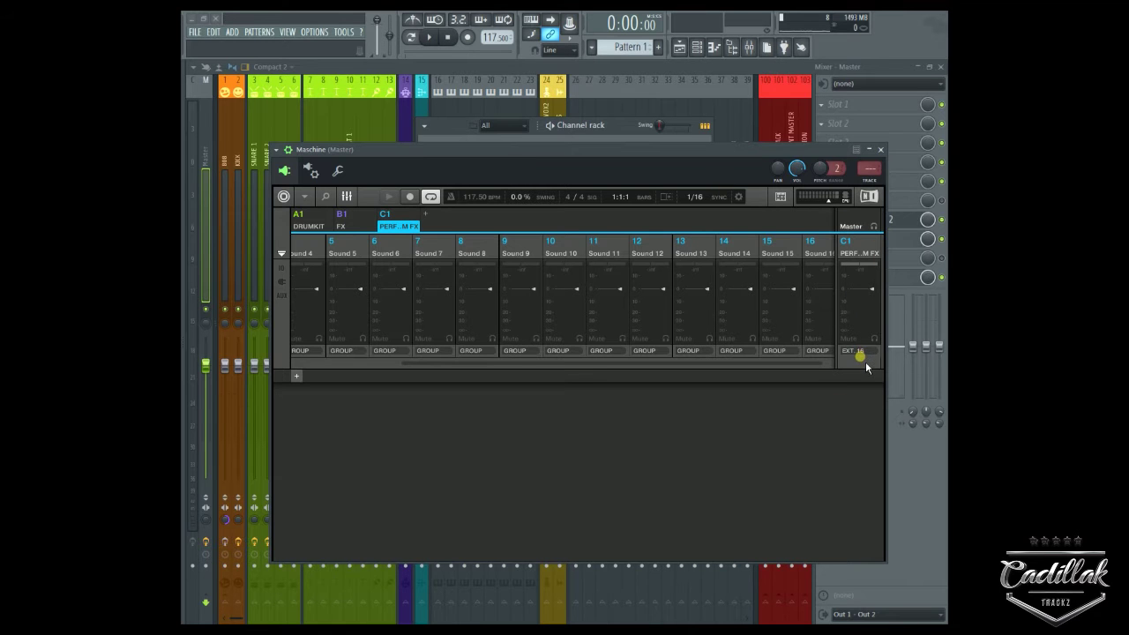
Move the Channel rack off the mixer's lower-numbered tracks and place the expanded Maschine window below the track names
left_click(870, 148)
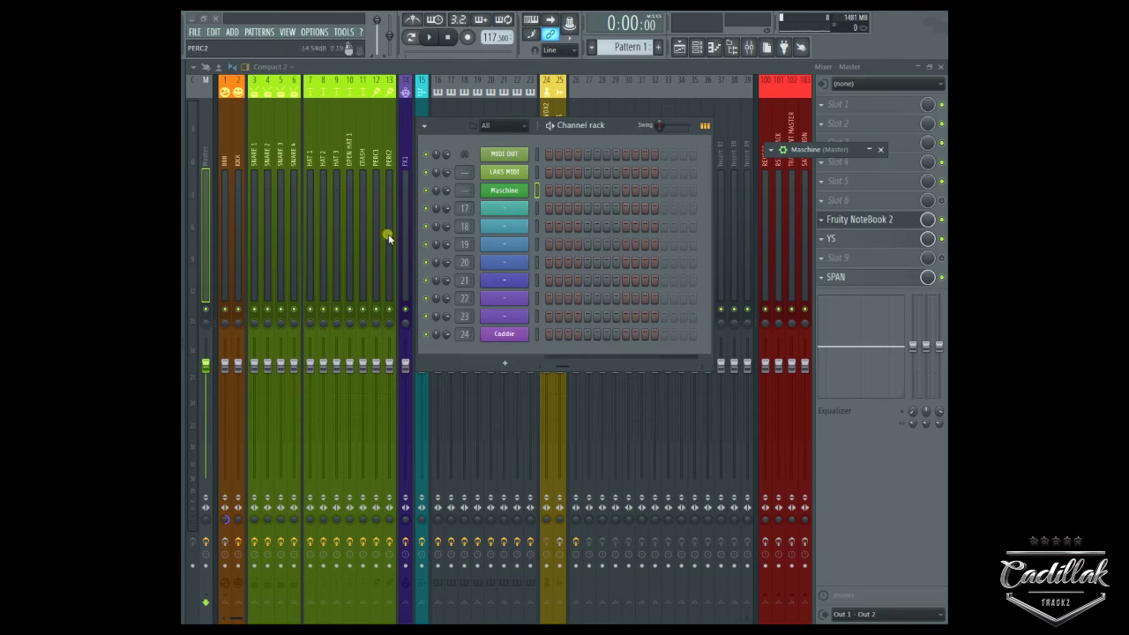
left_click_drag(452, 140, 572, 190)
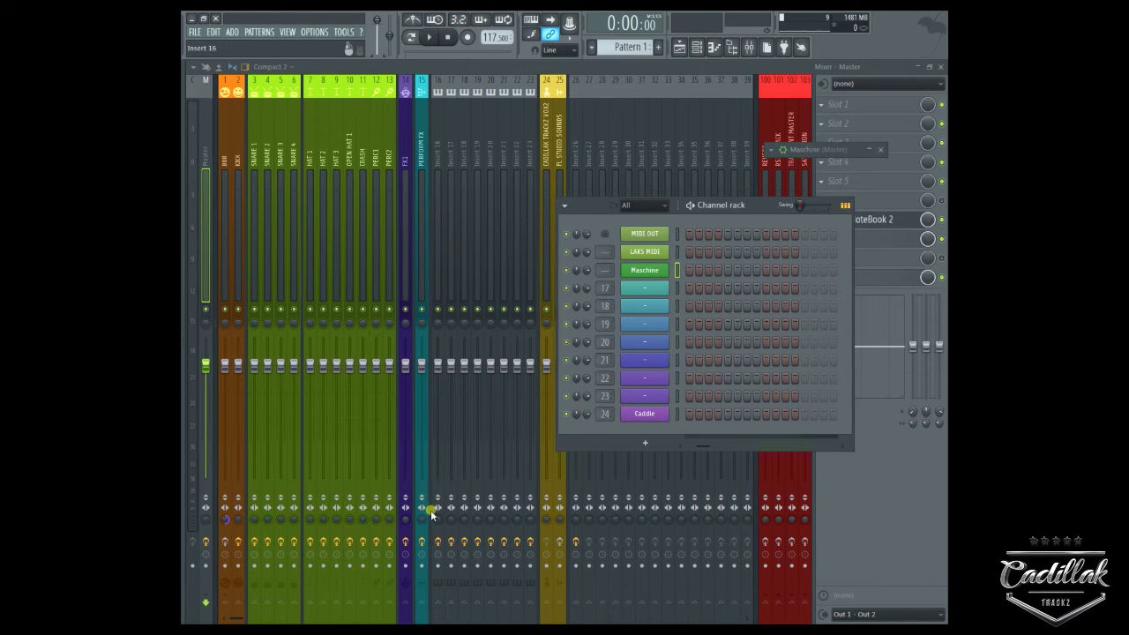
left_click(657, 273)
left_click(657, 274)
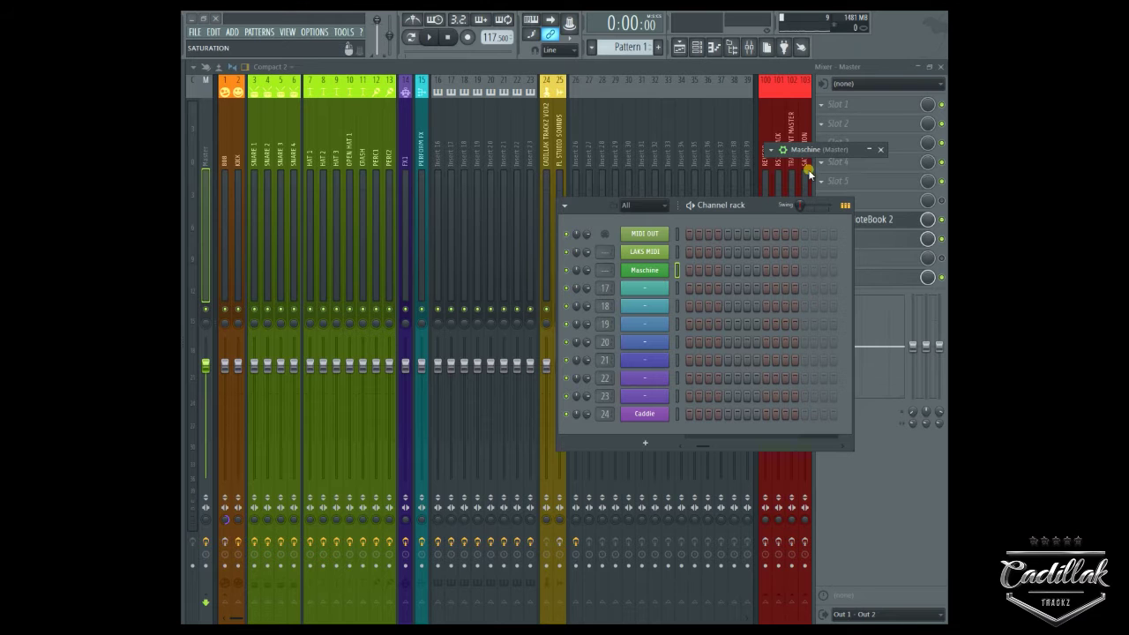
double_click(795, 151)
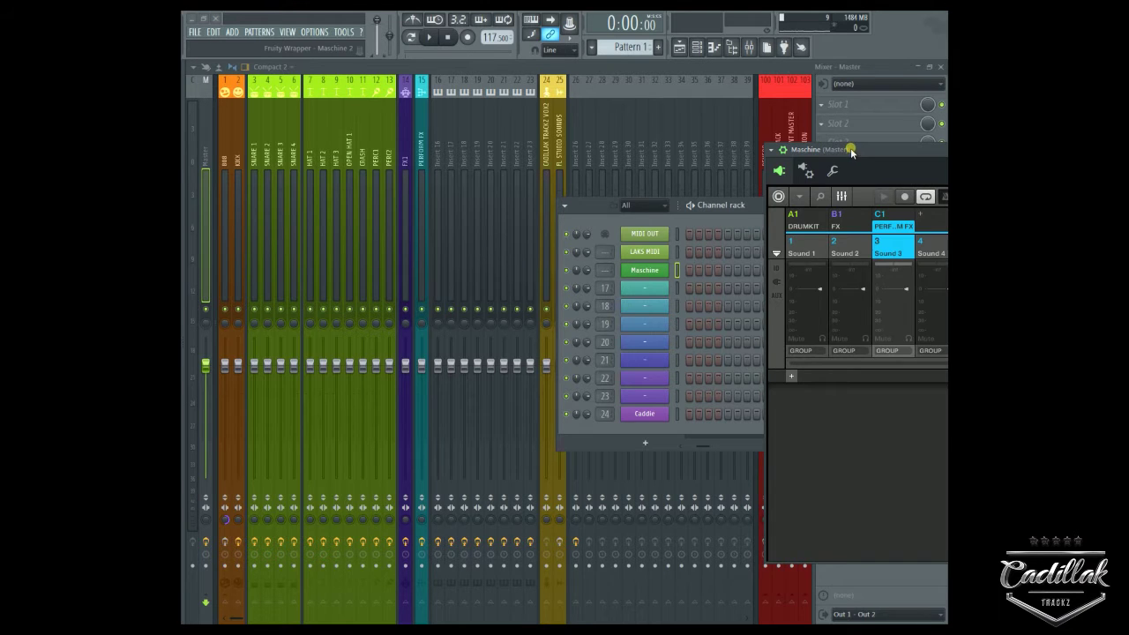
left_click_drag(851, 153, 467, 328)
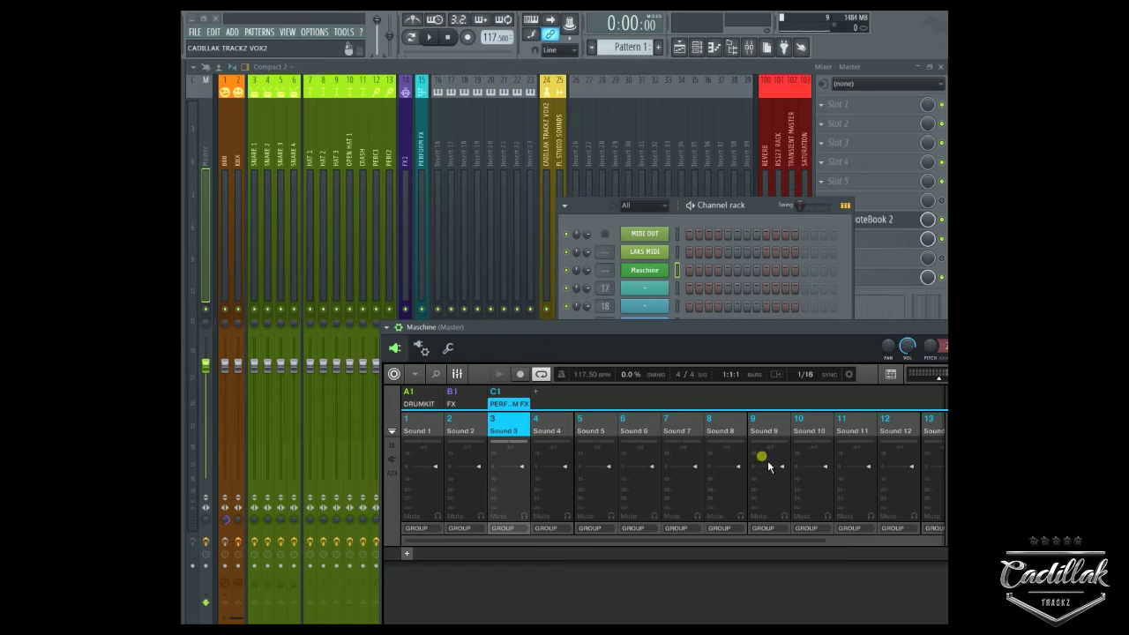
Show the DRUMKIT group in Maschine's mixer and compare its sounds' external outputs with the host mixer tracks
left_click_drag(782, 331, 720, 141)
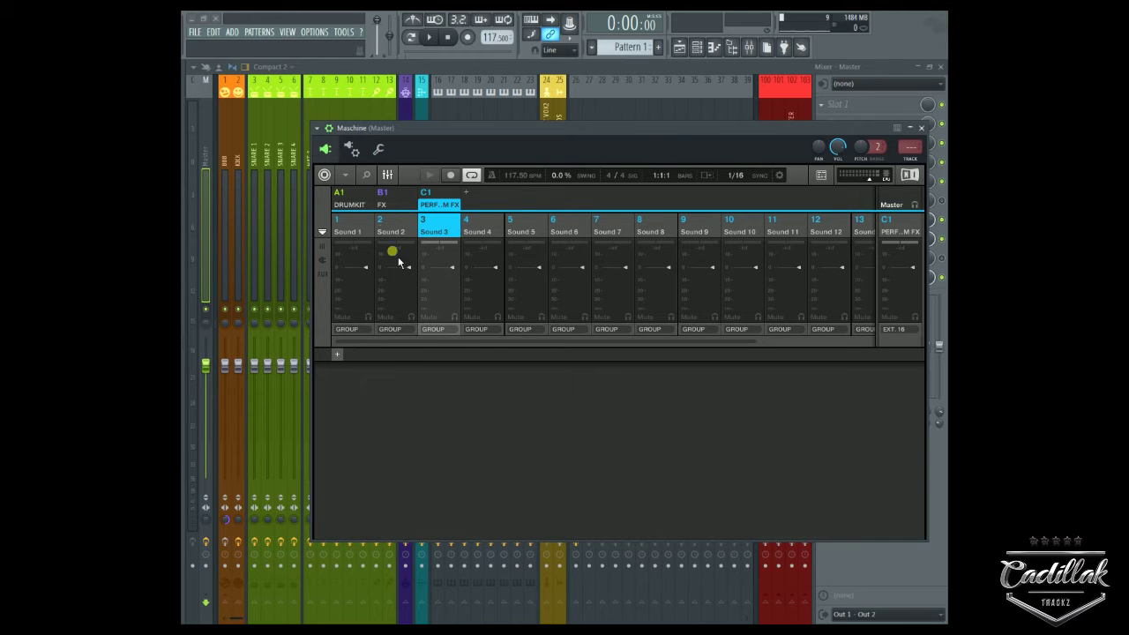
left_click(371, 206)
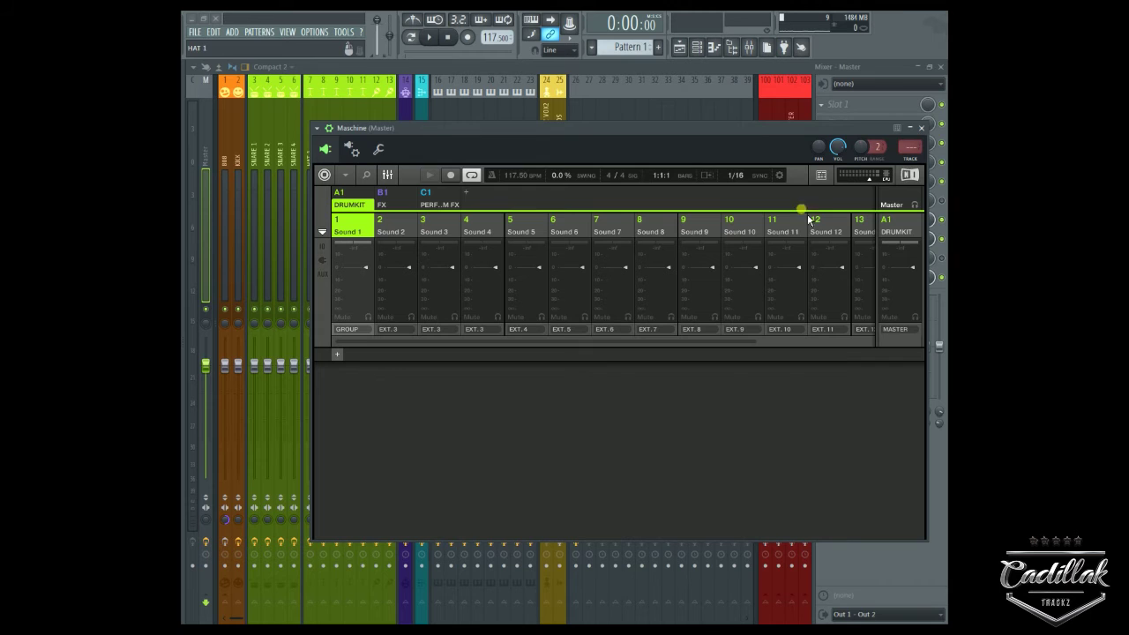
left_click_drag(793, 126, 777, 230)
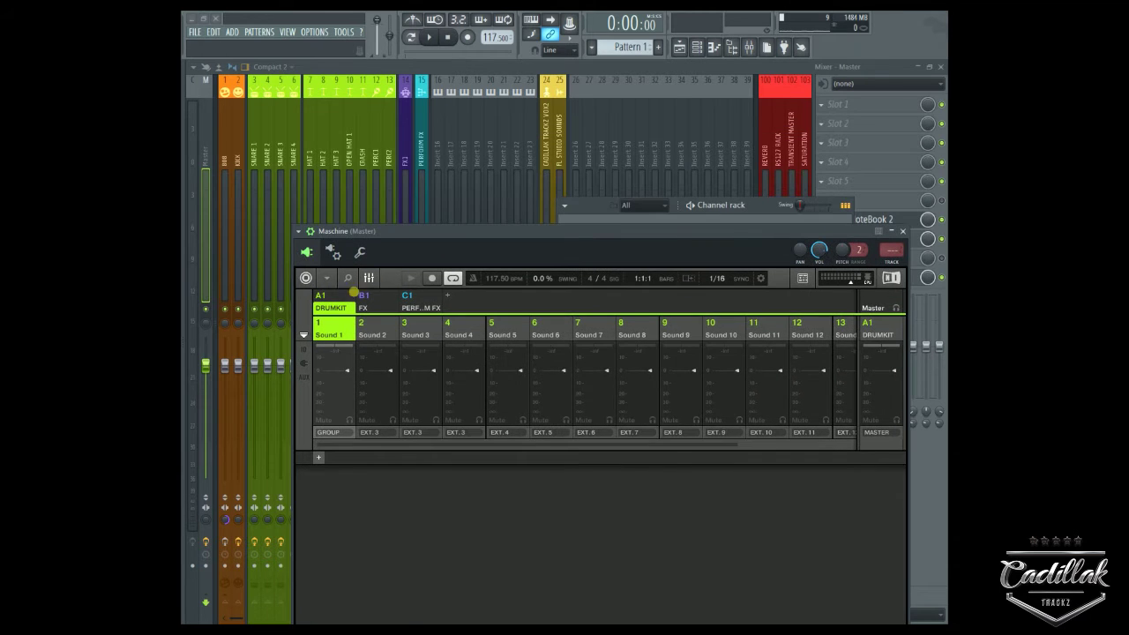
Switch Maschine back to the arrange view, look through the DRUMKIT group, and select the PERFORM FX group
left_click(371, 278)
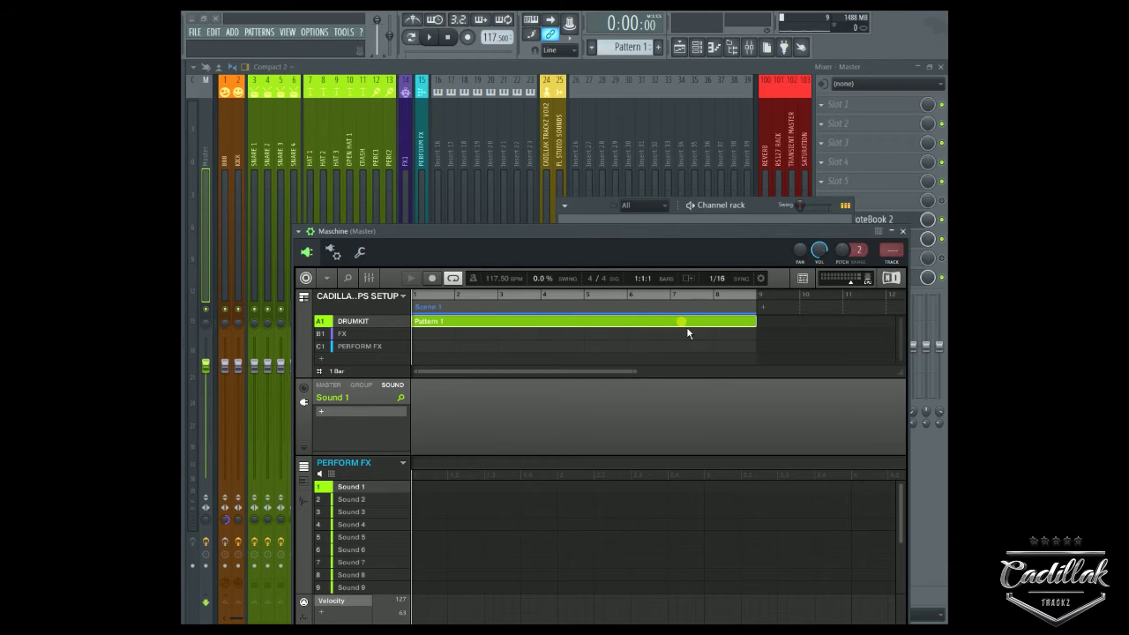
left_click(517, 563)
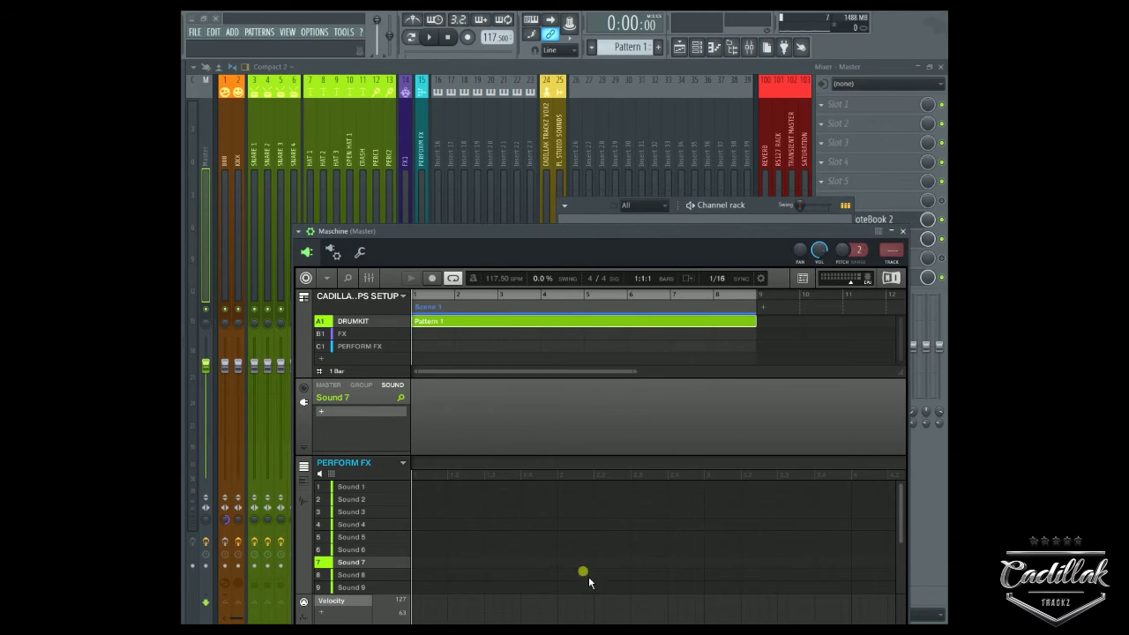
left_click(344, 335)
left_click(370, 323)
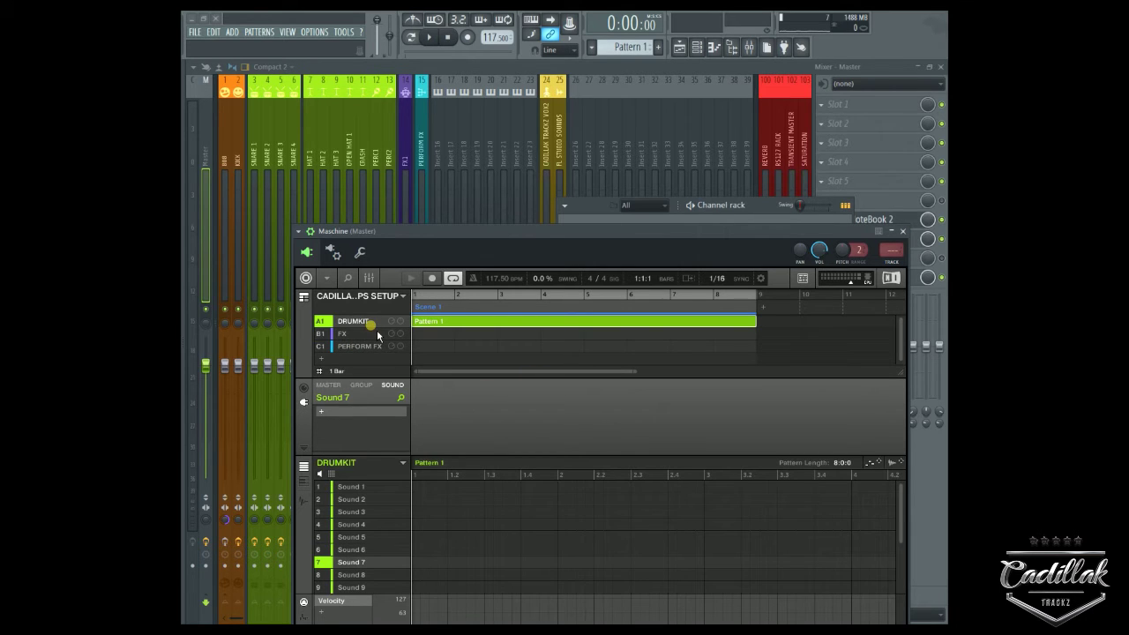
left_click(352, 345)
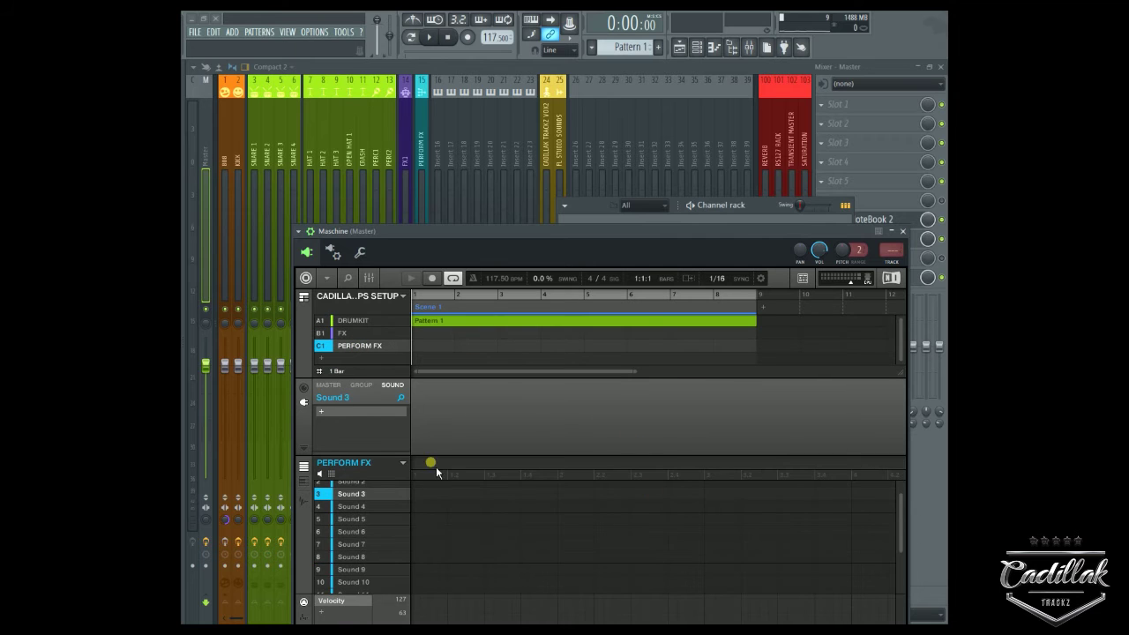
Compare Maschine's PERFORM FX group with the host mixer's PERFORM FX track and the unnamed inserts beside it
left_click_drag(712, 238, 679, 149)
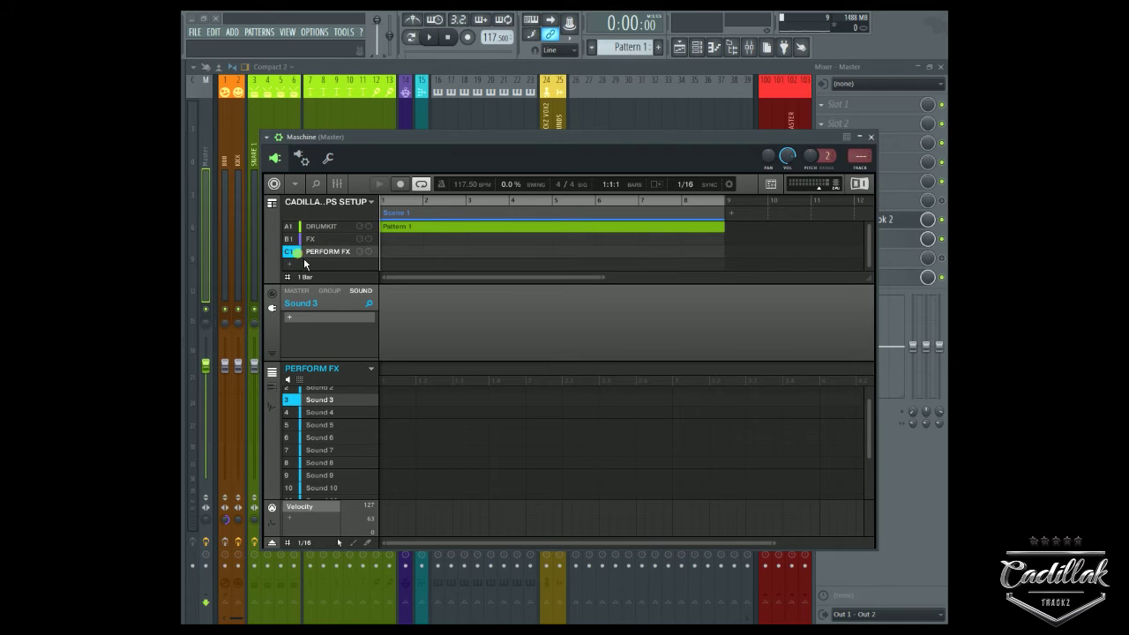
mouse_move(452, 139)
left_mouse_down()
mouse_move(600, 488)
mouse_move(461, 125)
left_mouse_up()
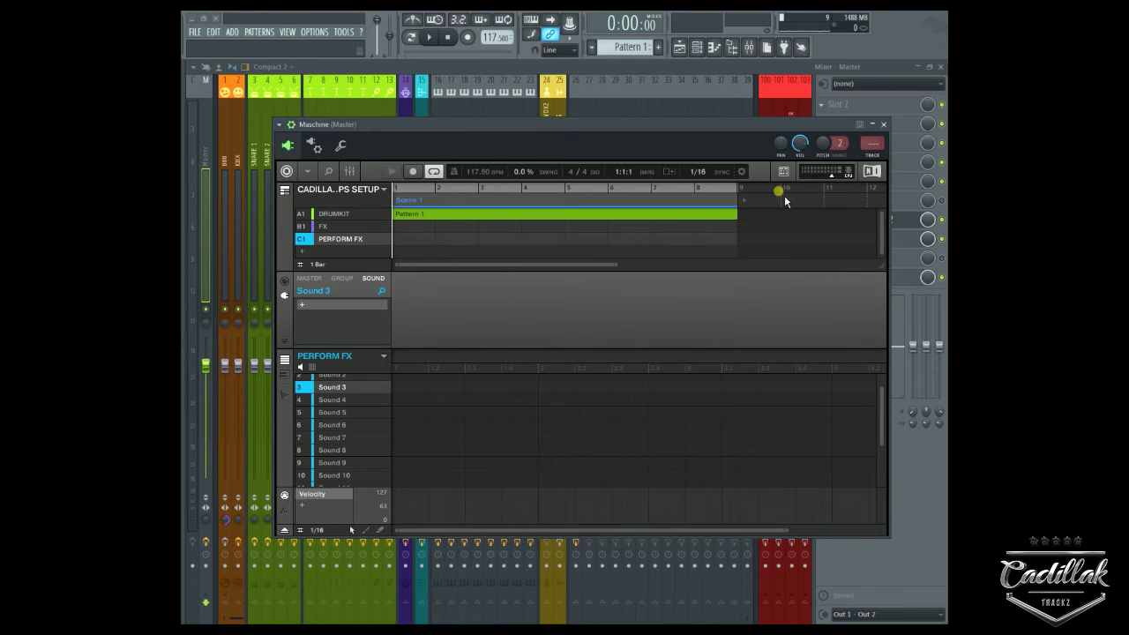
left_click_drag(441, 137, 491, 346)
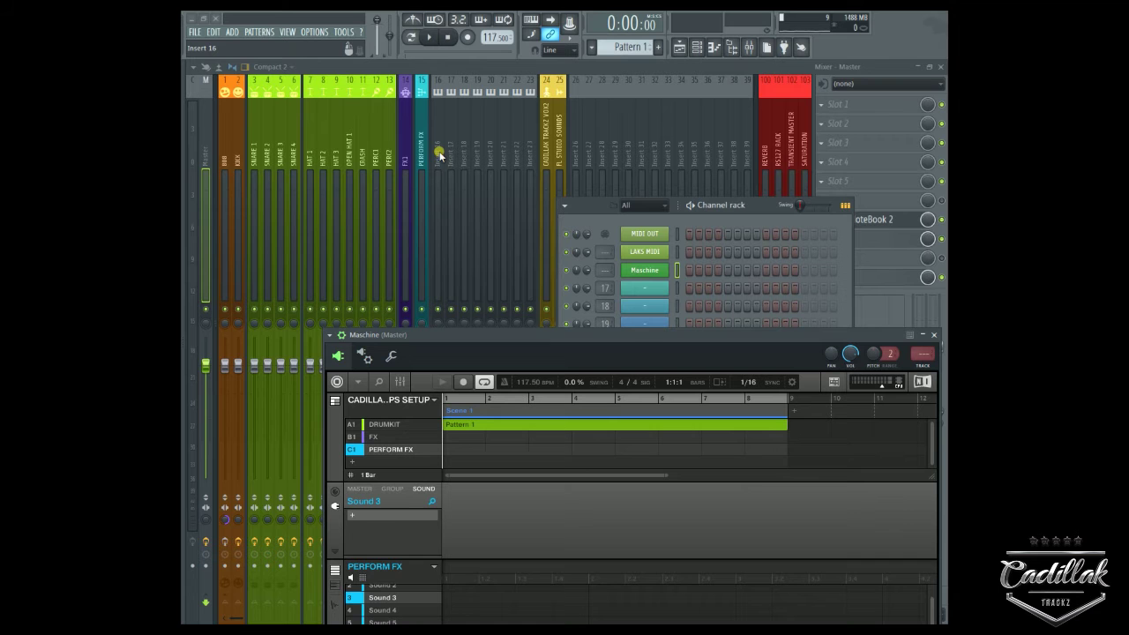
left_click_drag(588, 342, 540, 150)
left_click_drag(441, 143, 503, 116)
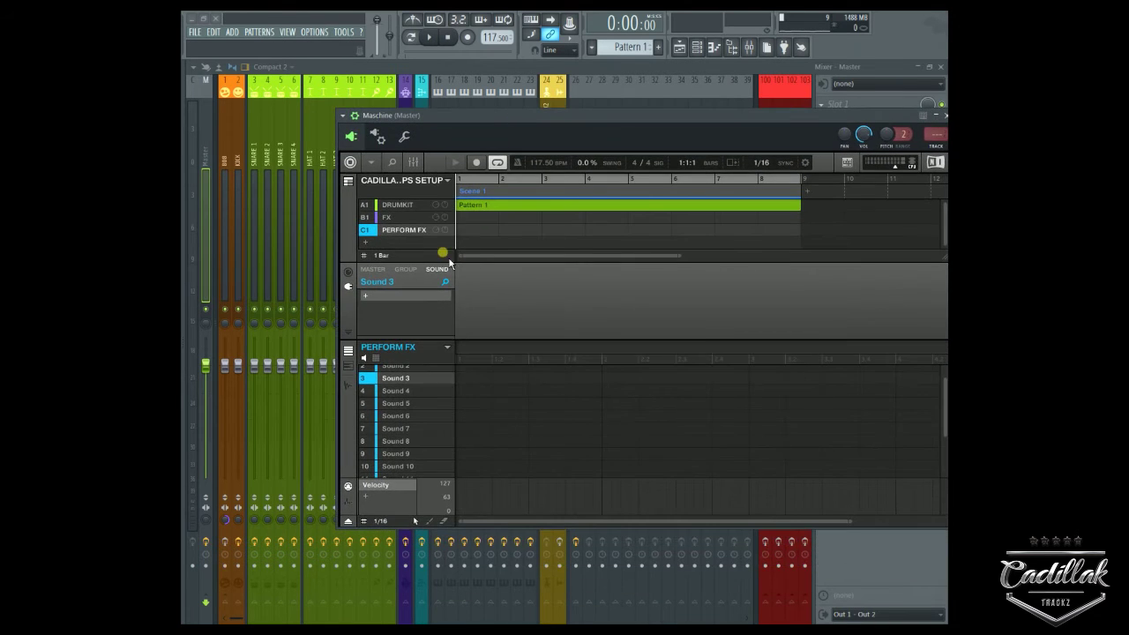
left_click_drag(756, 117, 680, 213)
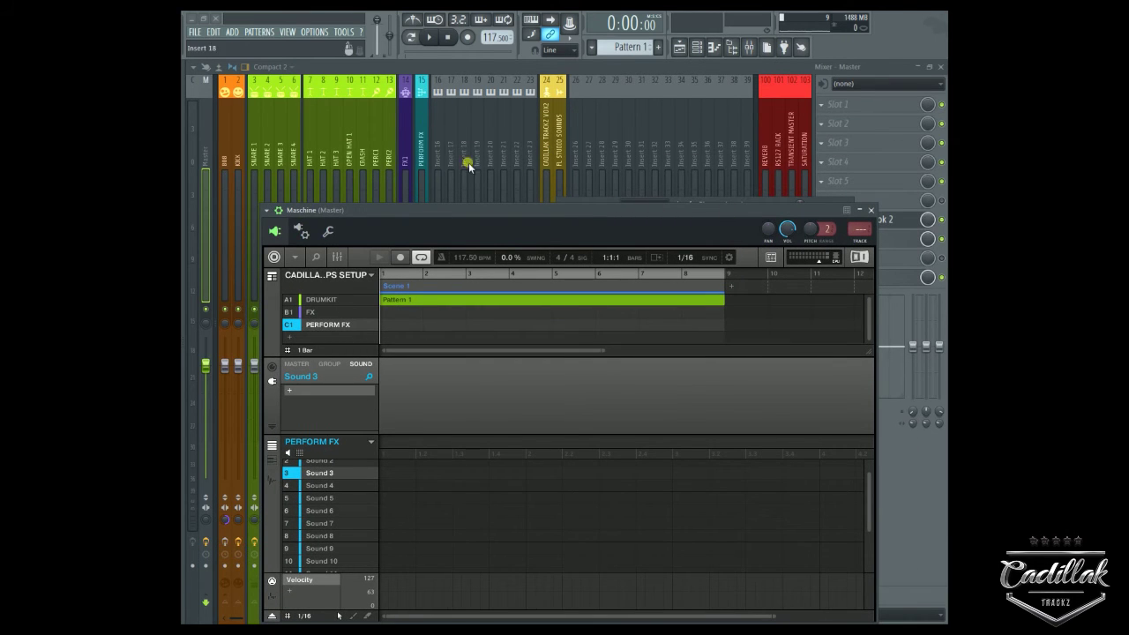
left_click_drag(564, 212, 581, 113)
Load the All Square Kit with its pattern into group C1 and audition it with the host transport
mouse_move(386, 430)
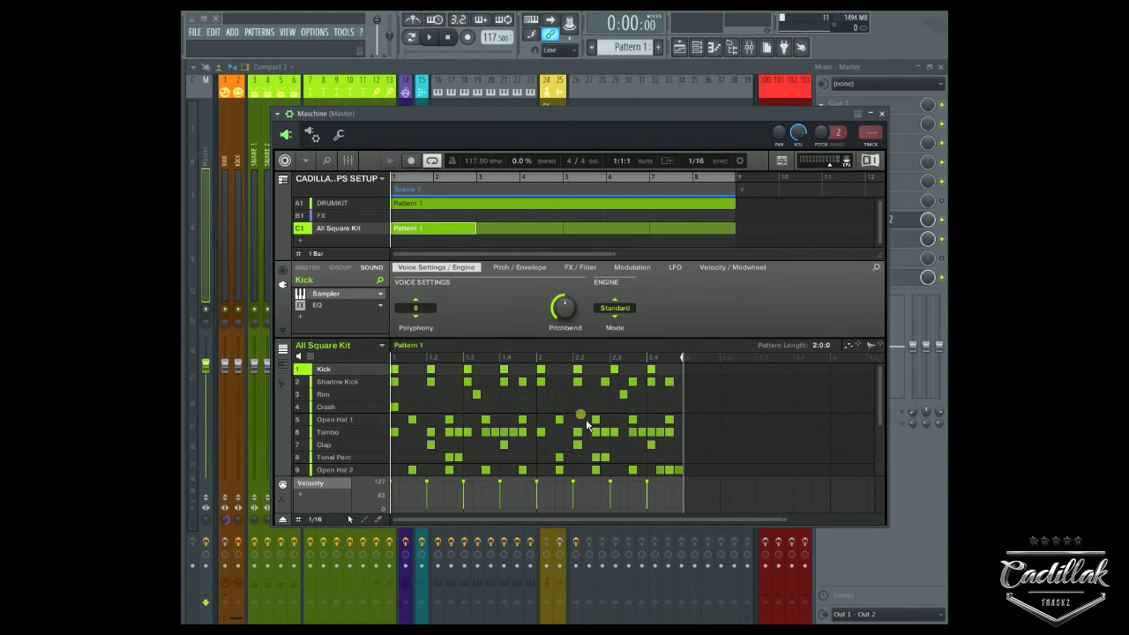
mouse_move(380, 238)
left_click(430, 37)
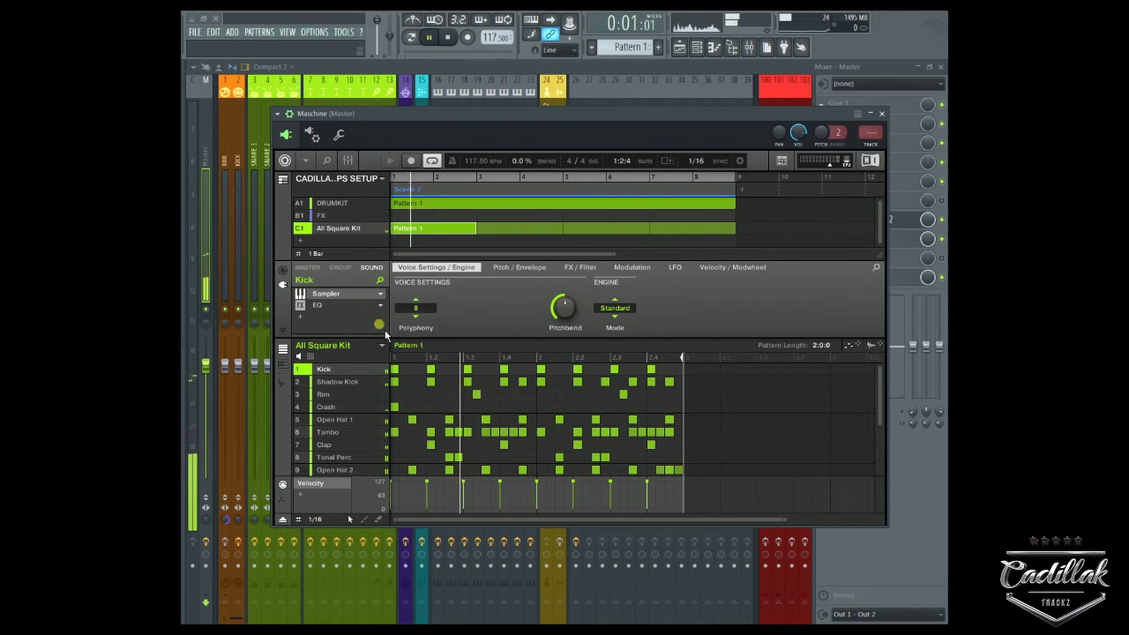
left_click(447, 39)
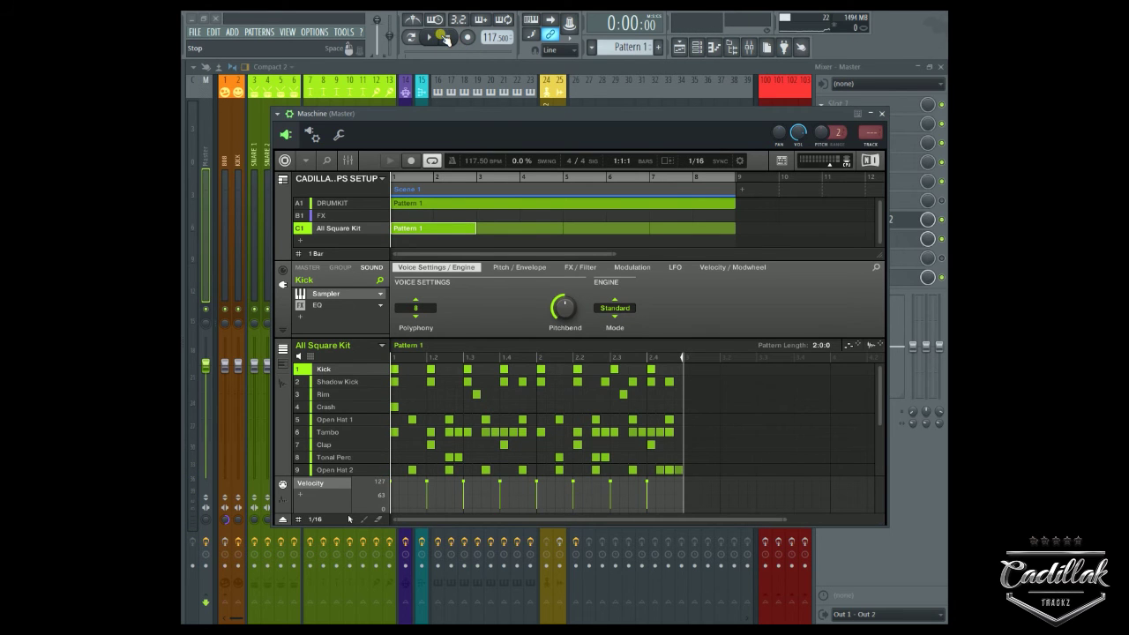
left_click(430, 37)
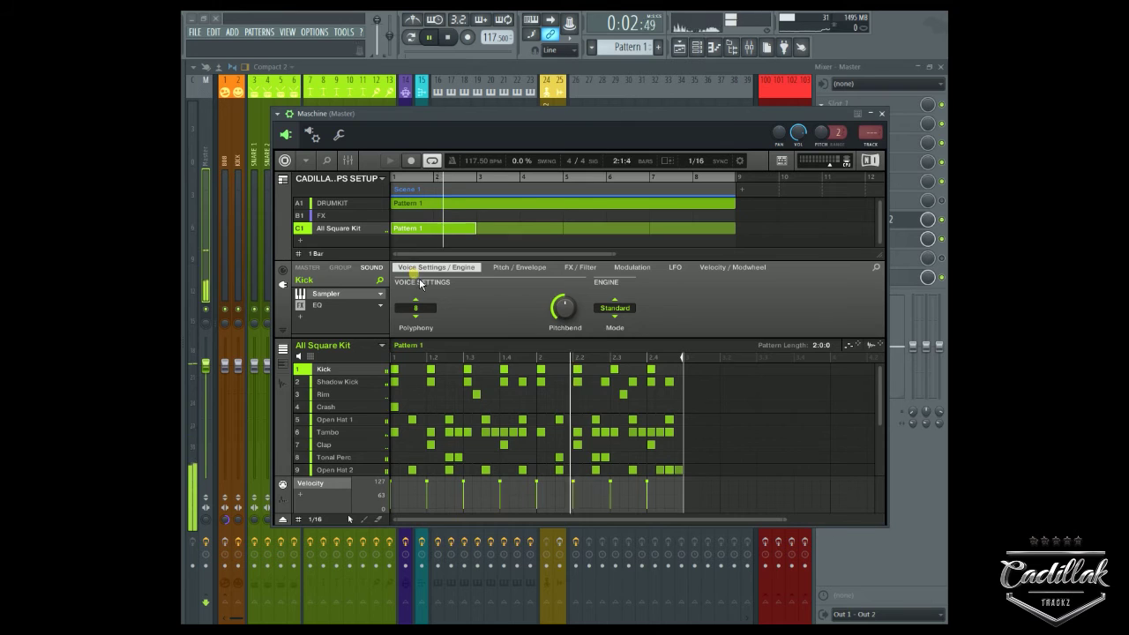
left_click(448, 39)
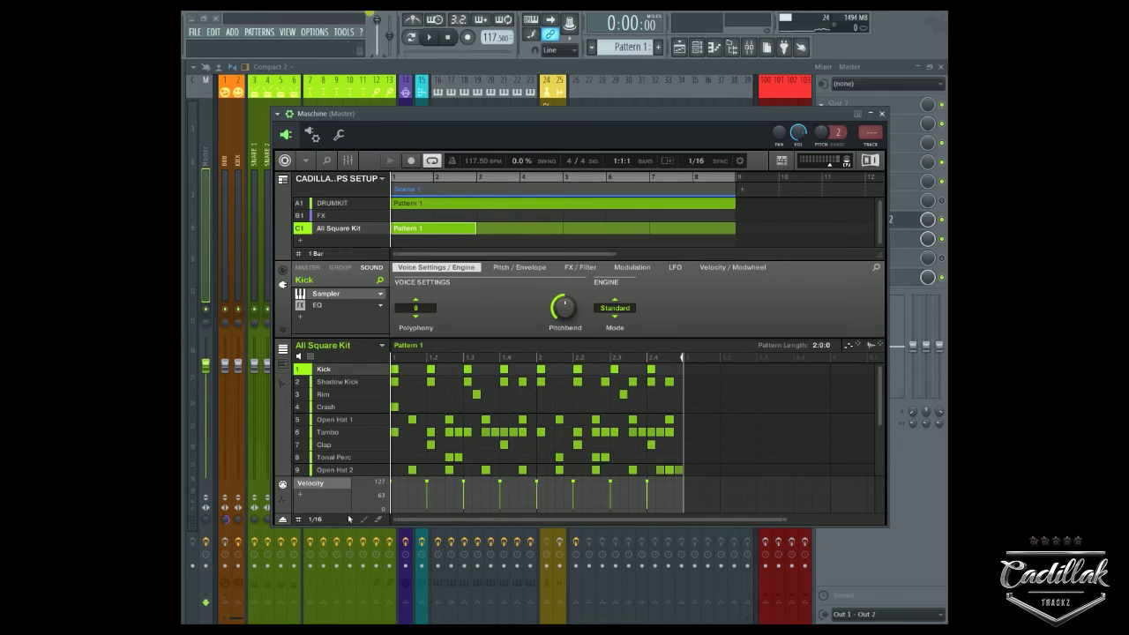
Audition the All Square Kit group with the Perform FX Reso Echo effect, stop playback, and collapse the Maschine window
key("space")
left_click_drag(507, 115, 468, 108)
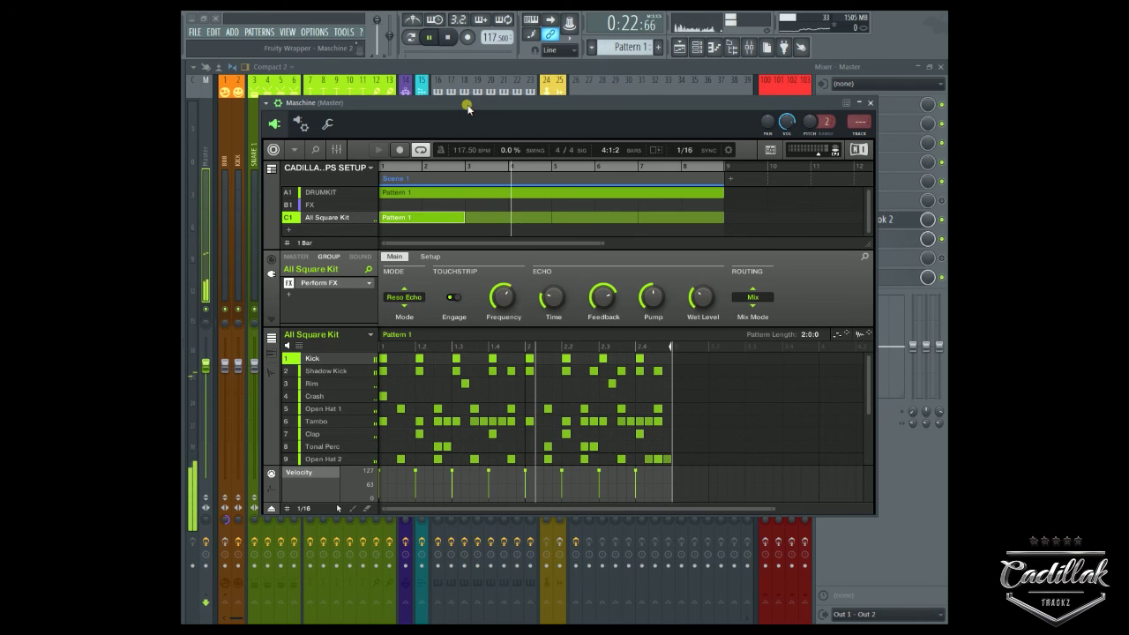
key("space")
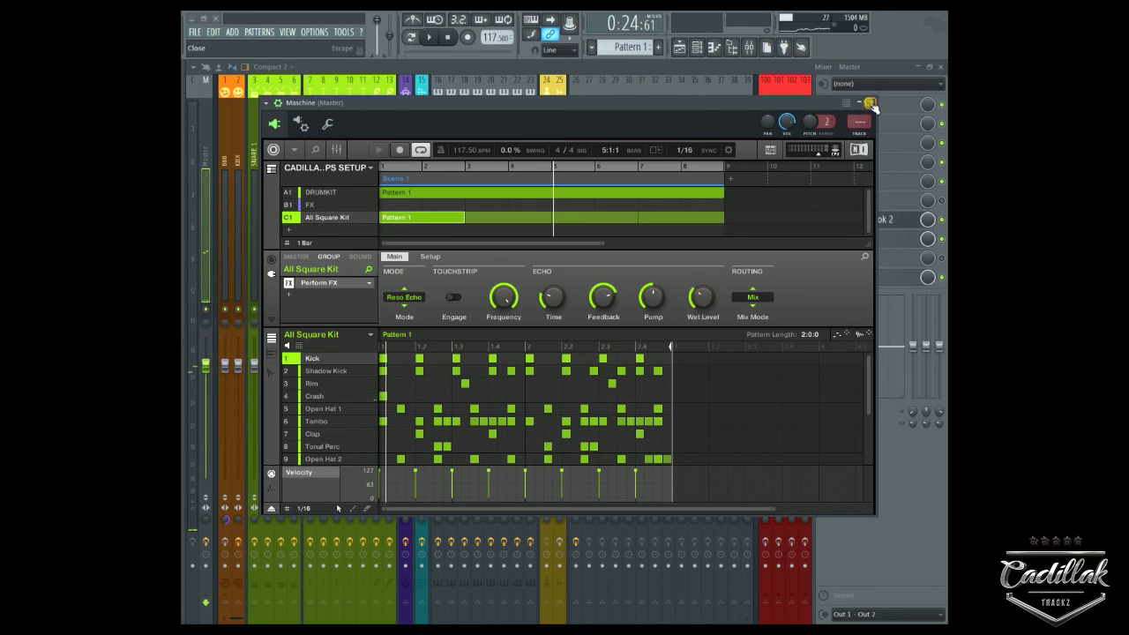
left_click(869, 104)
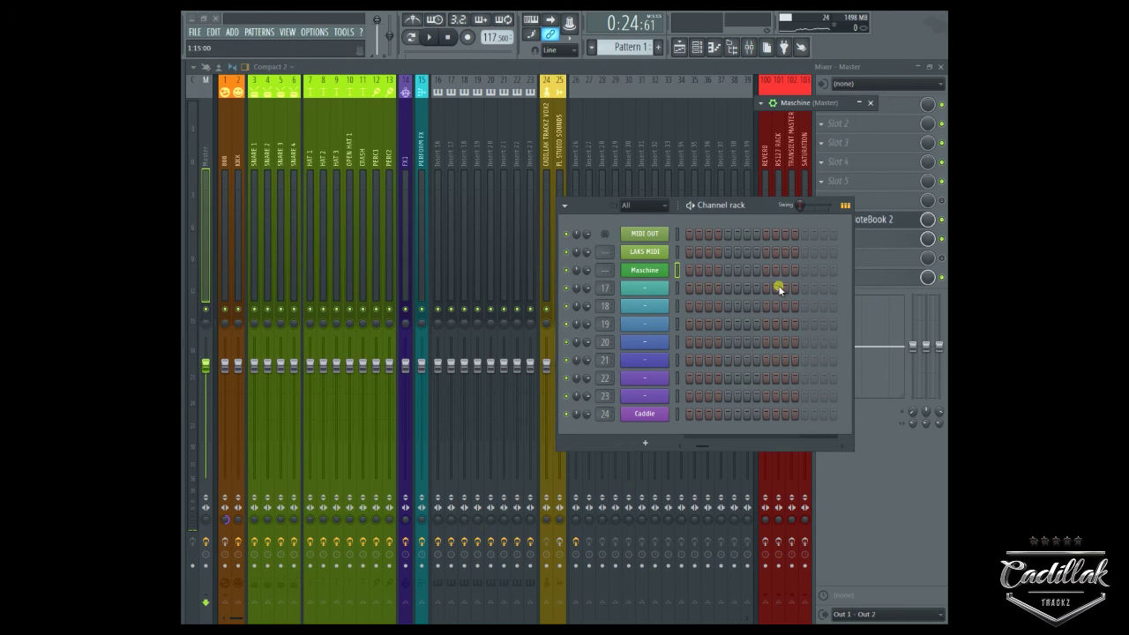